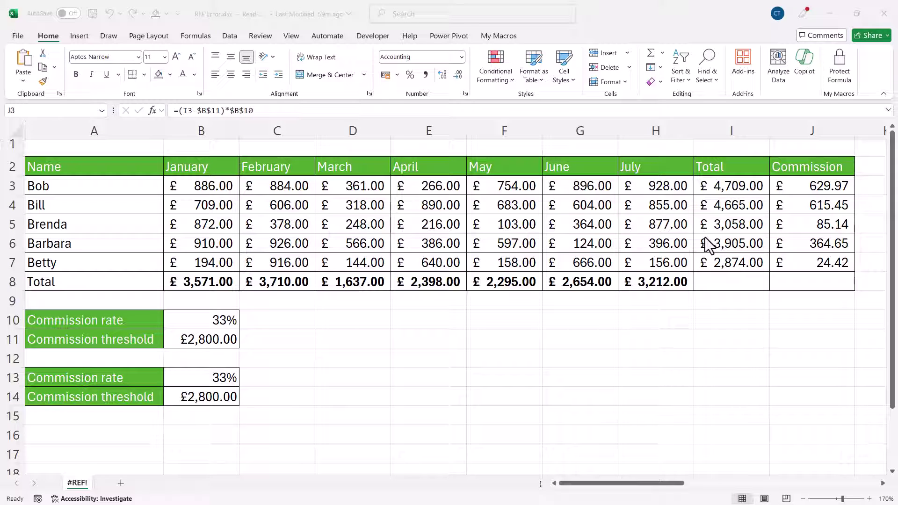
Open Bob's commission formula in J3, =(I3-$B$11)*$B$10, in edit mode.
{"action": "left_click", "coordinate": [810, 187]}
{"action": "double_click", "coordinate": [818, 186]}
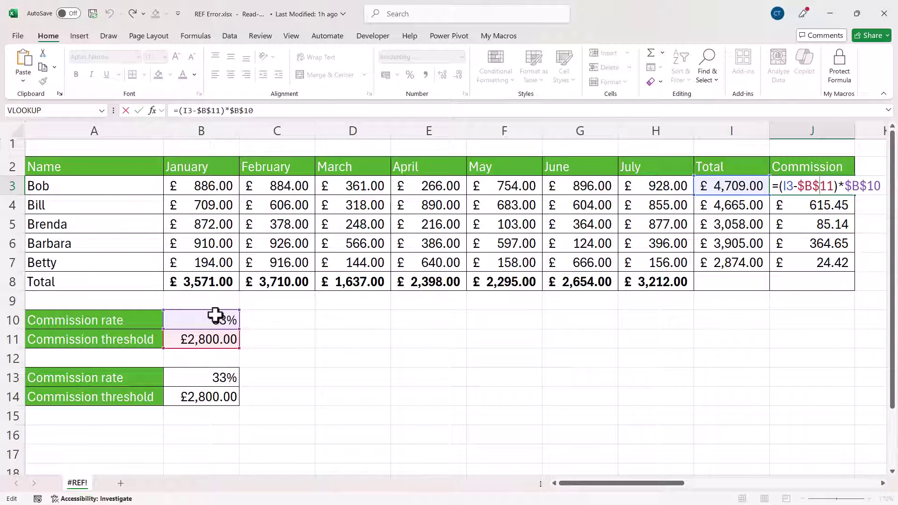
{"action": "left_click", "coordinate": [305, 335]}
{"action": "left_click_drag", "start_coordinate": [122, 319], "coordinate": [190, 338]}
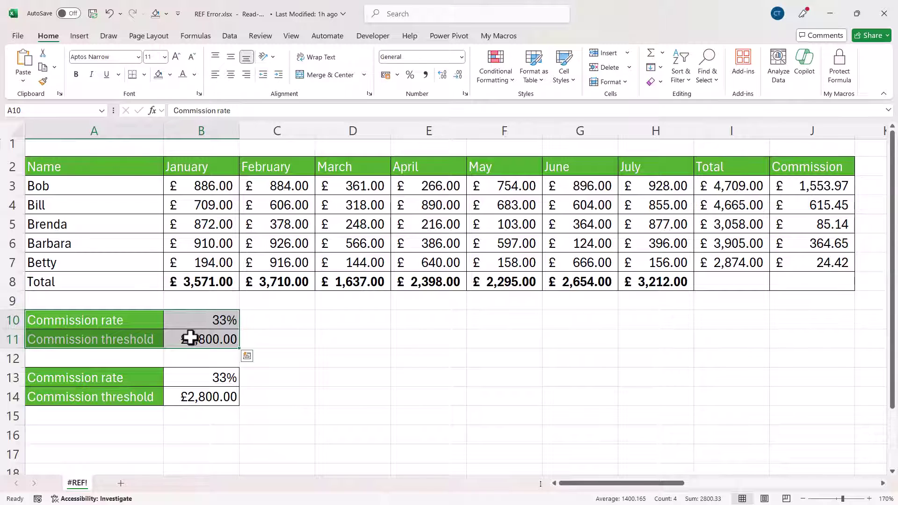
{"action": "left_click", "coordinate": [656, 83]}
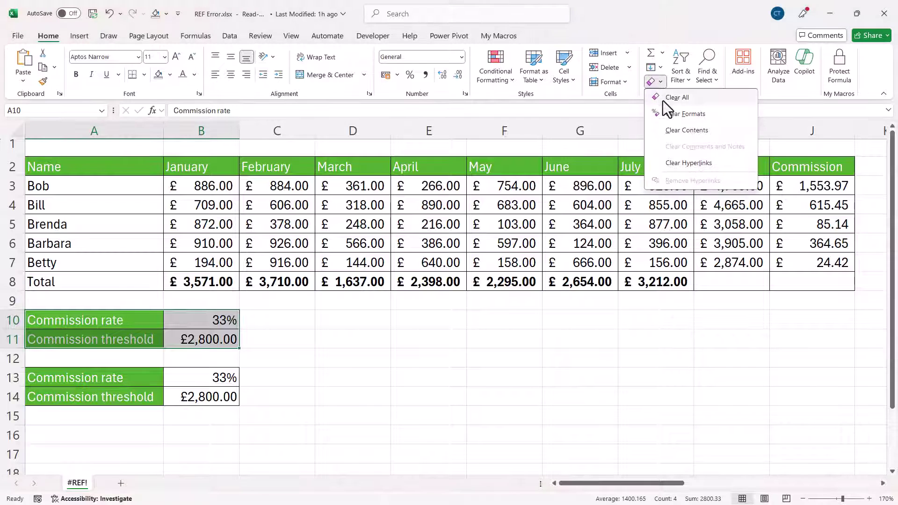
{"action": "left_click", "coordinate": [663, 100]}
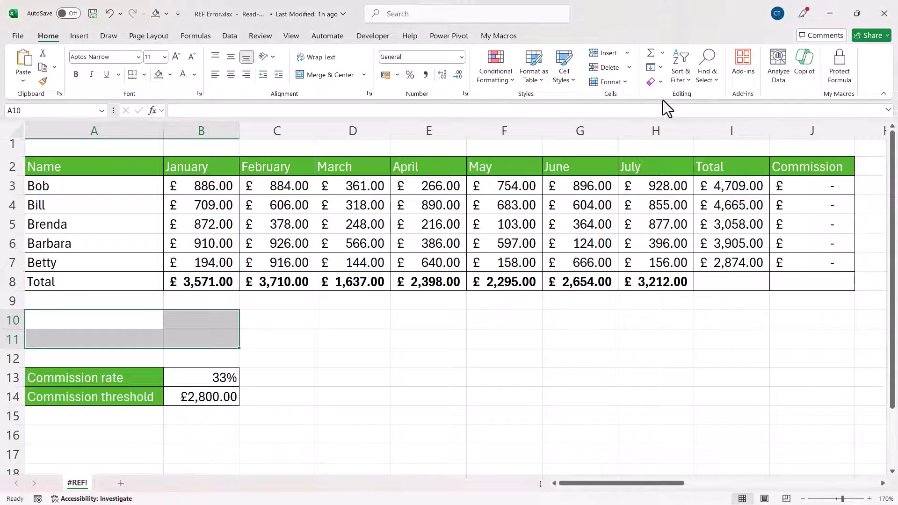
{"action": "key", "text": "ctrl+z"}
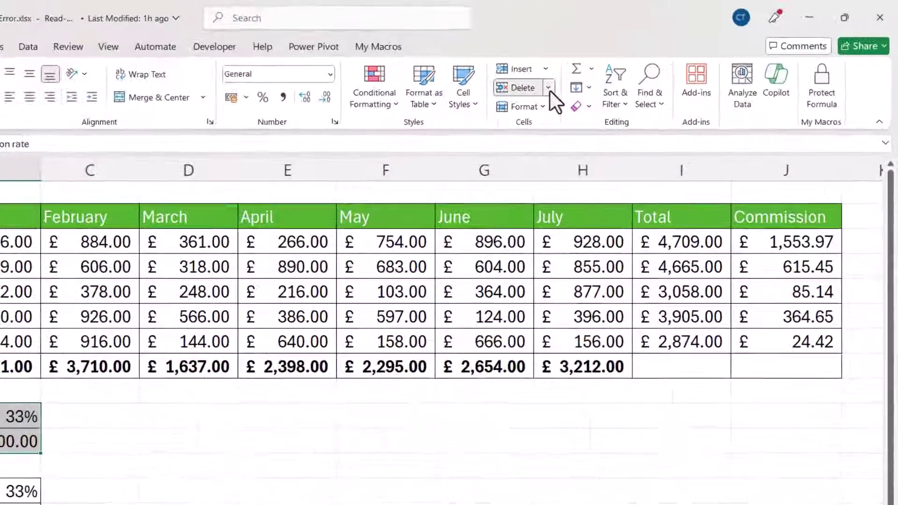
{"action": "left_click", "coordinate": [622, 70]}
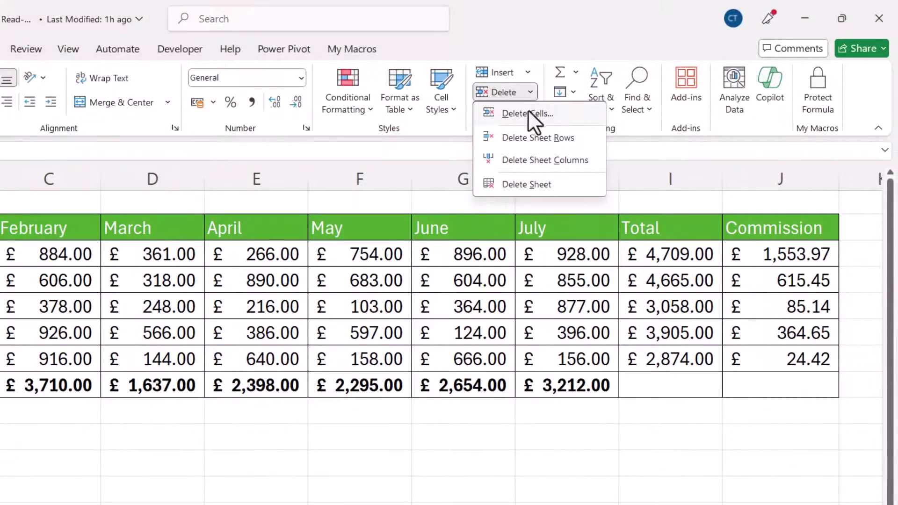
{"action": "left_click", "coordinate": [516, 113]}
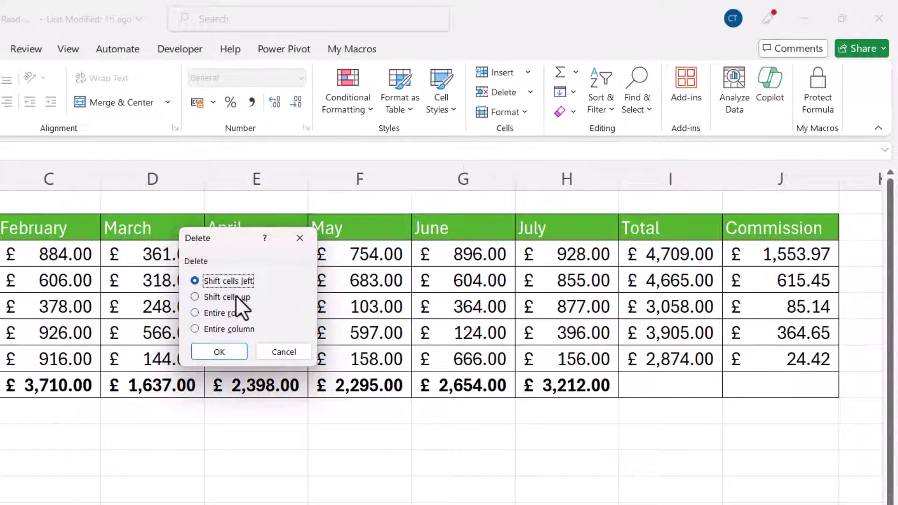
{"action": "left_click", "coordinate": [233, 297]}
{"action": "left_click", "coordinate": [219, 352]}
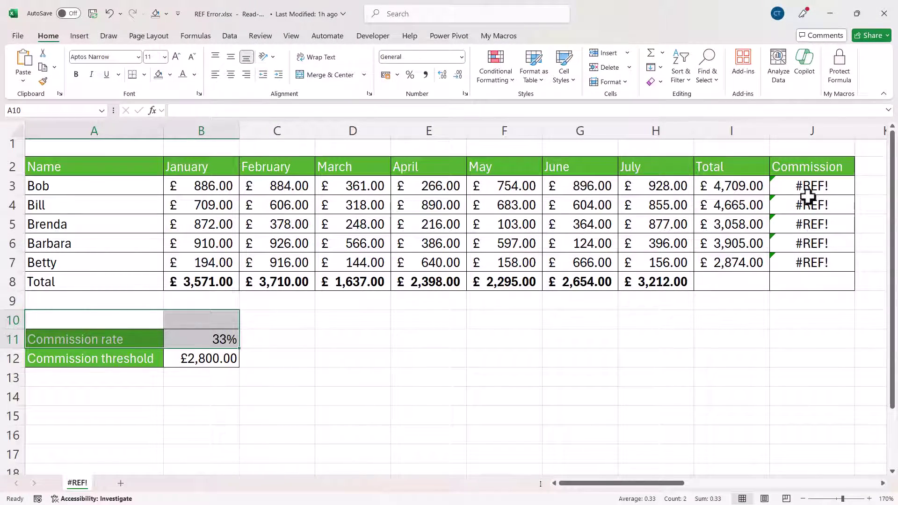
{"action": "key", "text": "ctrl+z"}
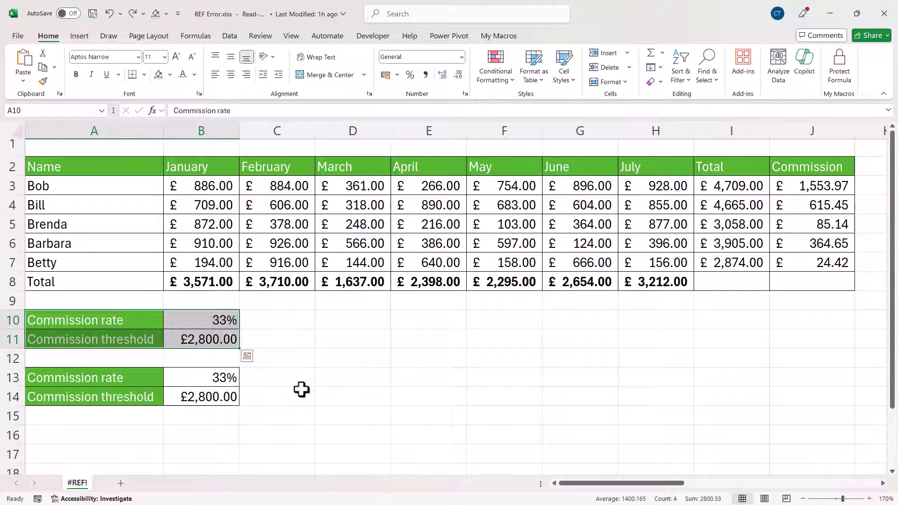
Cut the rows 13–14 block over A10 to show the #REF! commissions, then undo it.
{"action": "left_click", "coordinate": [267, 394]}
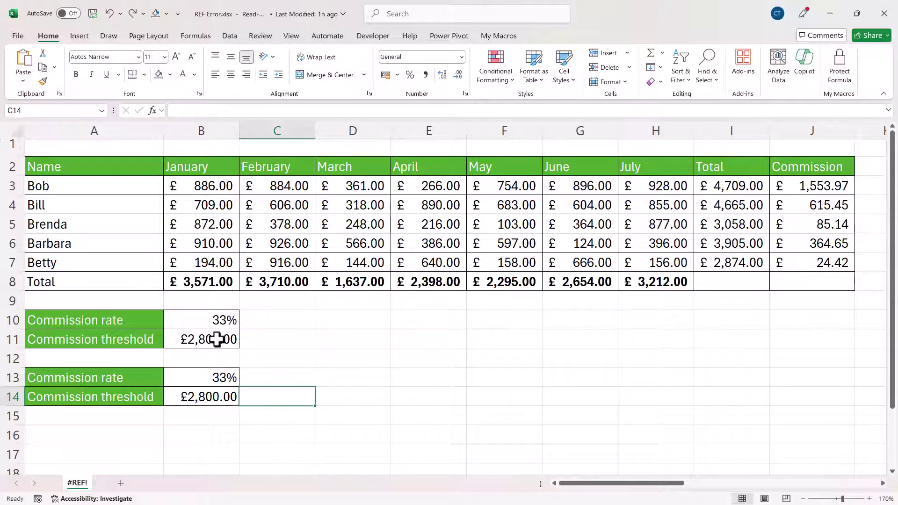
{"action": "left_click_drag", "start_coordinate": [110, 378], "coordinate": [216, 397]}
{"action": "key", "text": "ctrl+x"}
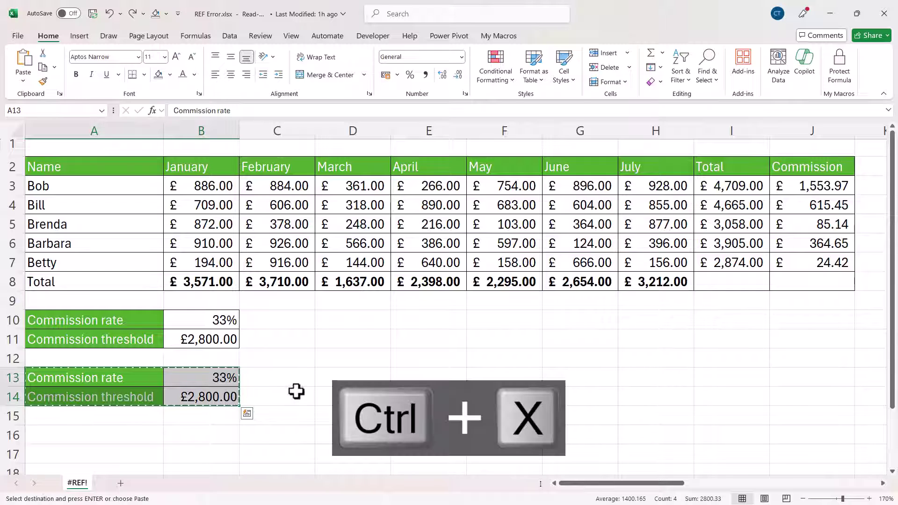
{"action": "left_click", "coordinate": [104, 318]}
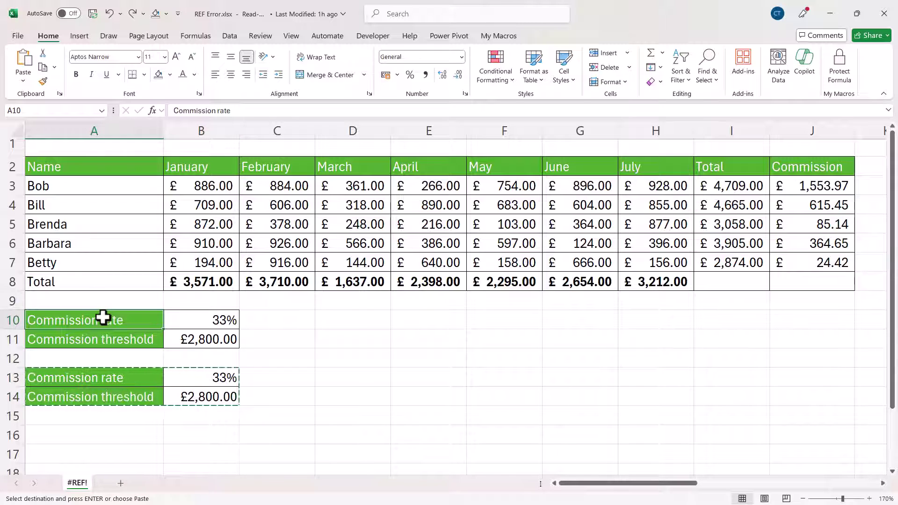
{"action": "key", "text": "ctrl+v"}
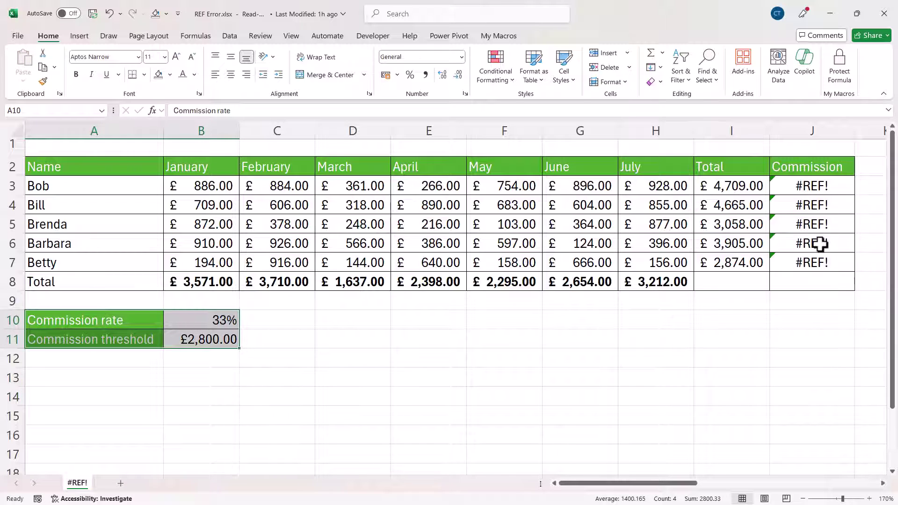
{"action": "key", "text": "ctrl+z"}
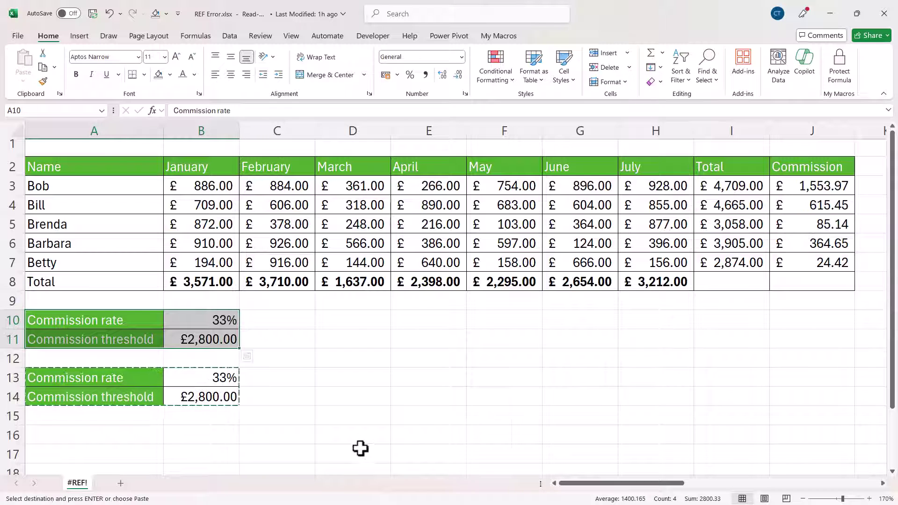
Copy A13:B14 into A10:B11 so Bob's commission reads £629.97.
{"action": "left_click_drag", "start_coordinate": [134, 375], "coordinate": [217, 393]}
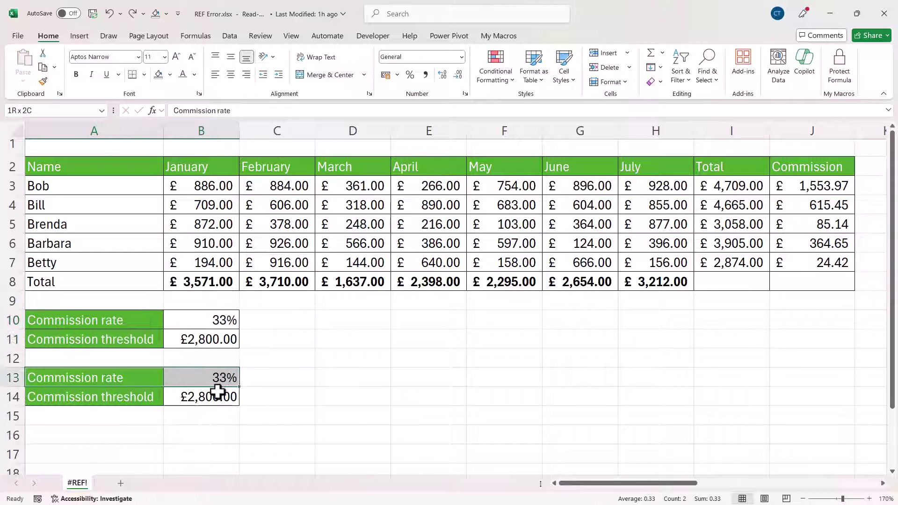
{"action": "key", "text": "ctrl+c"}
{"action": "left_click", "coordinate": [140, 318]}
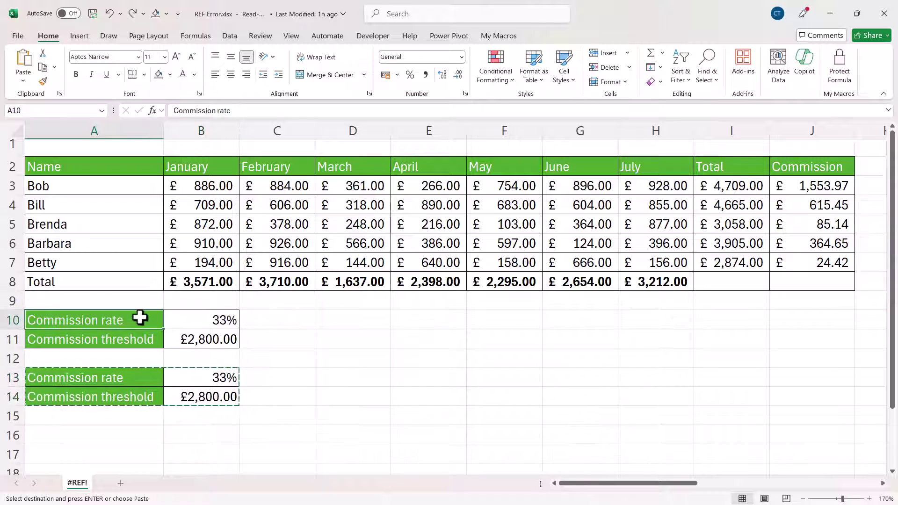
{"action": "key", "text": "Return"}
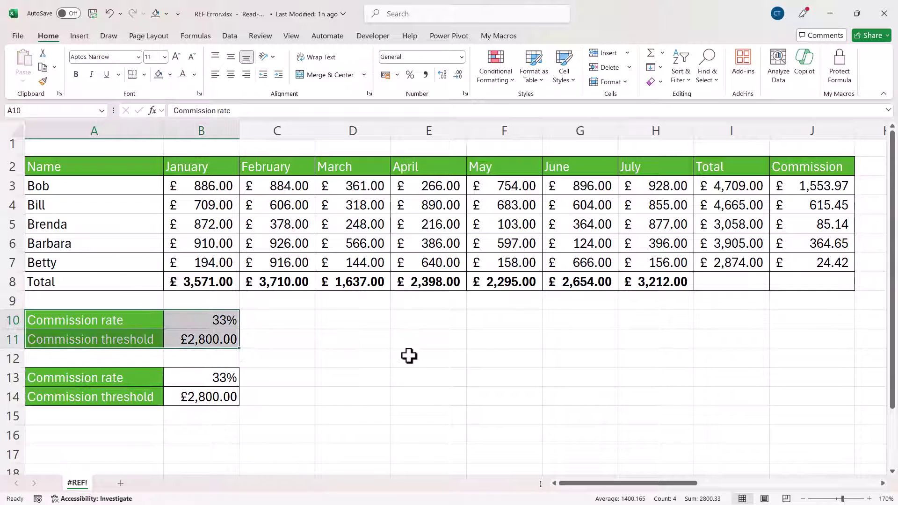
{"action": "left_click", "coordinate": [655, 377]}
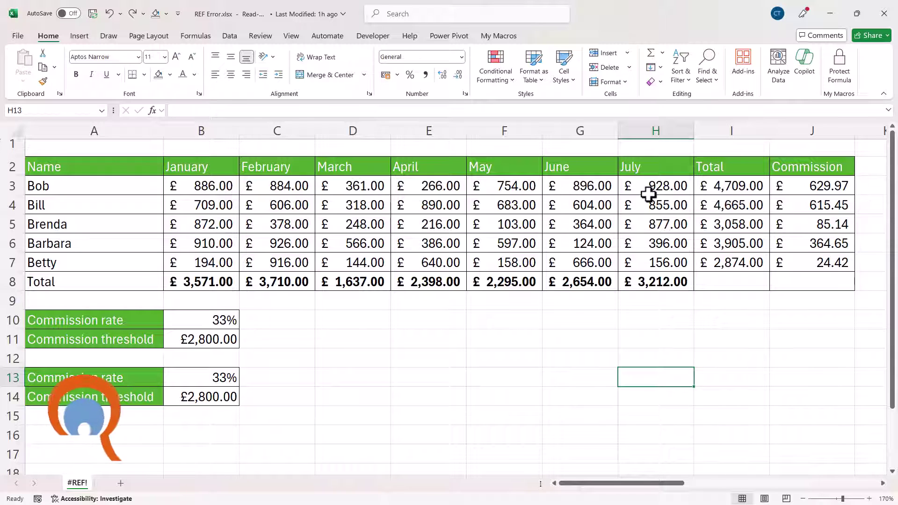
Delete column H (July) from its header menu.
{"action": "left_click", "coordinate": [764, 371]}
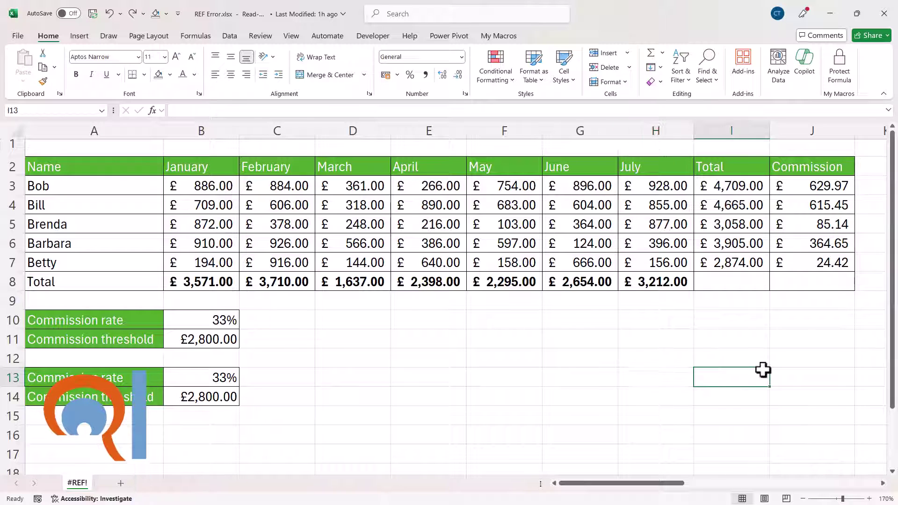
{"action": "right_click", "coordinate": [650, 129]}
{"action": "left_click", "coordinate": [691, 258]}
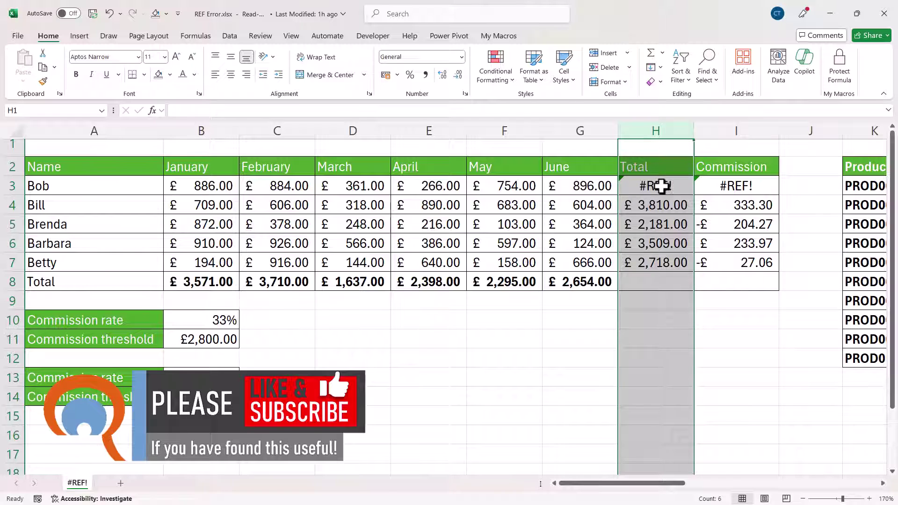
Inspect Bob's broken total, then enter =SUM(B4:G4) as Bill's total in H4.
{"action": "double_click", "coordinate": [662, 187]}
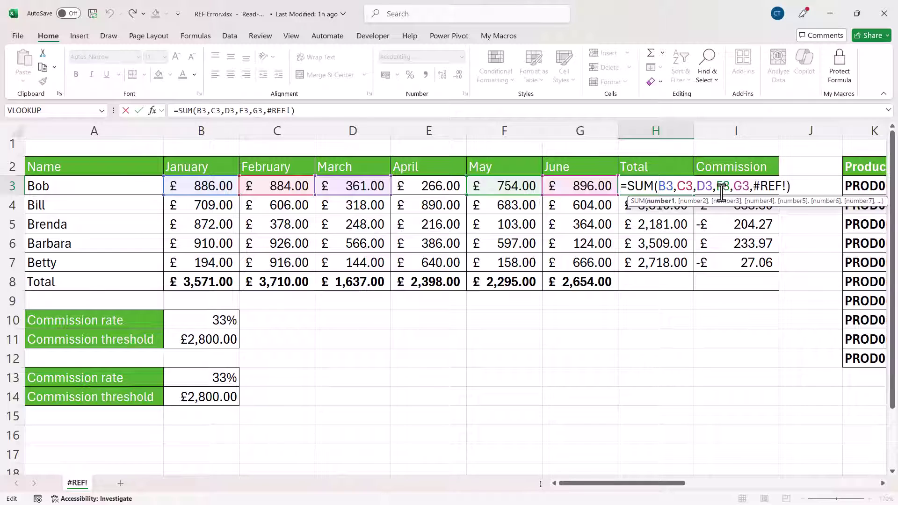
{"action": "key", "text": "Return"}
{"action": "double_click", "coordinate": [658, 205]}
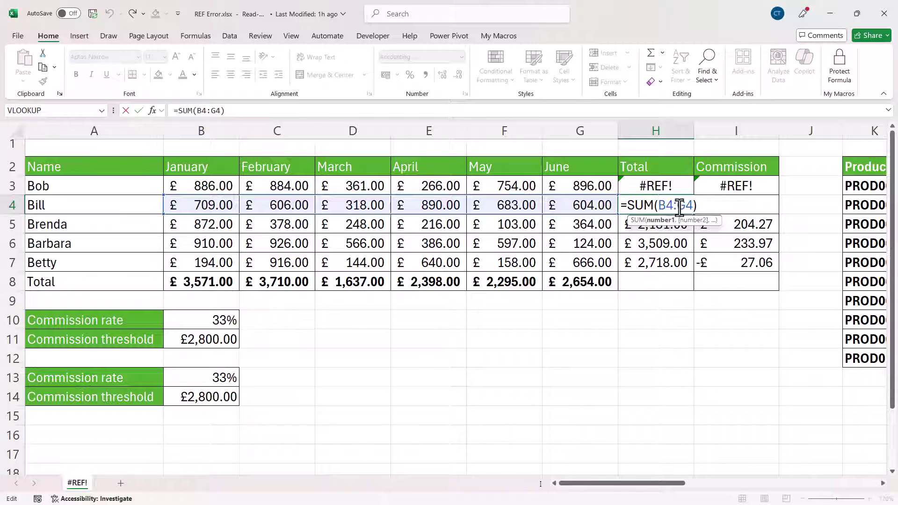
{"action": "key", "text": "Return"}
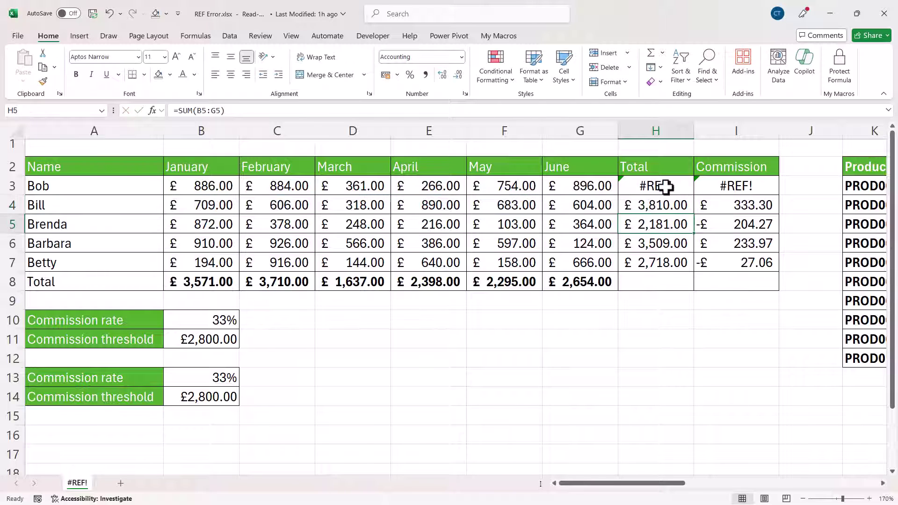
Review H3's =SUM(B3,C3,D3,F3,G3,#REF!) formula, leaving it unchanged.
{"action": "left_click", "coordinate": [666, 184]}
{"action": "double_click", "coordinate": [666, 185]}
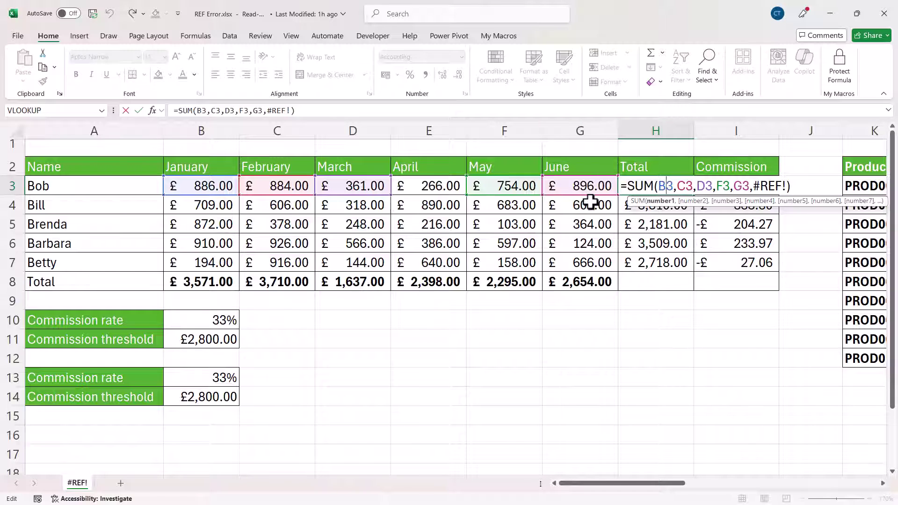
{"action": "key", "text": "Return"}
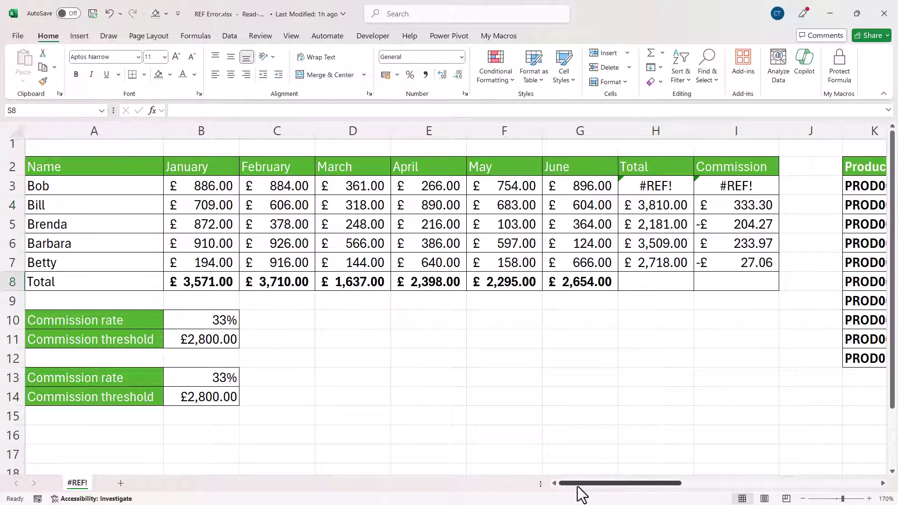
In O3, start a VLOOKUP of L3 against the absolute table $R$3:$T$7.
{"action": "left_click_drag", "start_coordinate": [583, 483], "coordinate": [688, 483]}
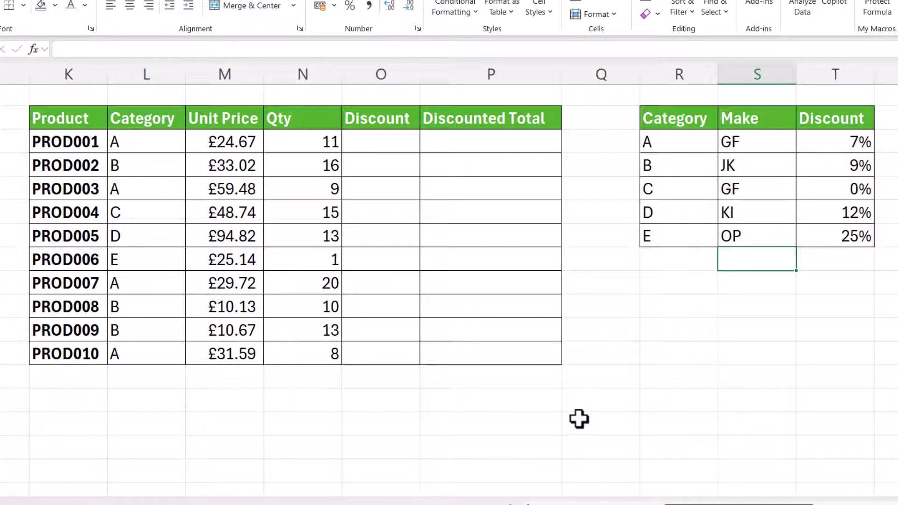
{"action": "left_click", "coordinate": [367, 148]}
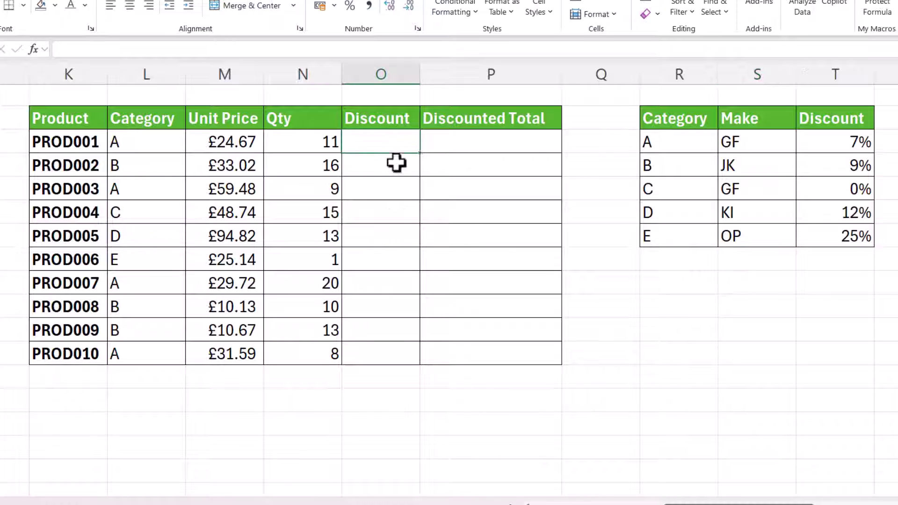
{"action": "type", "text": "=VLOOKUP("}
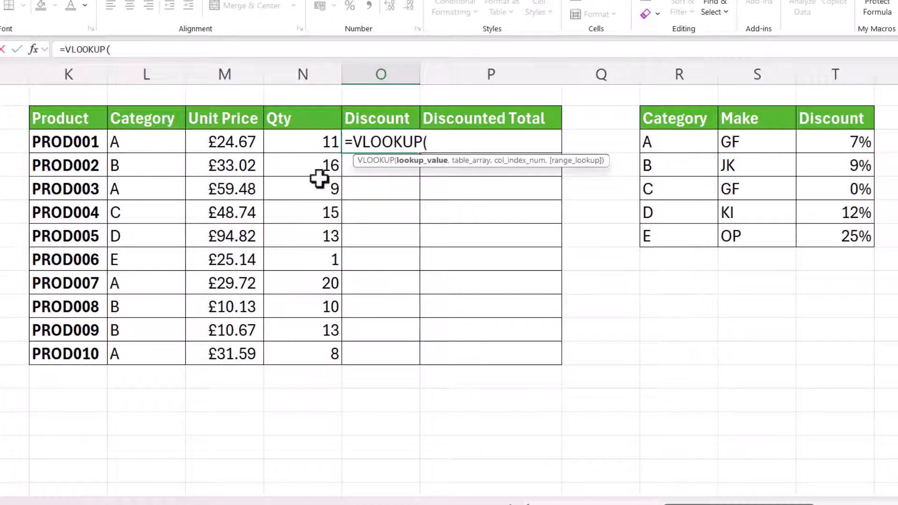
{"action": "left_click", "coordinate": [135, 138]}
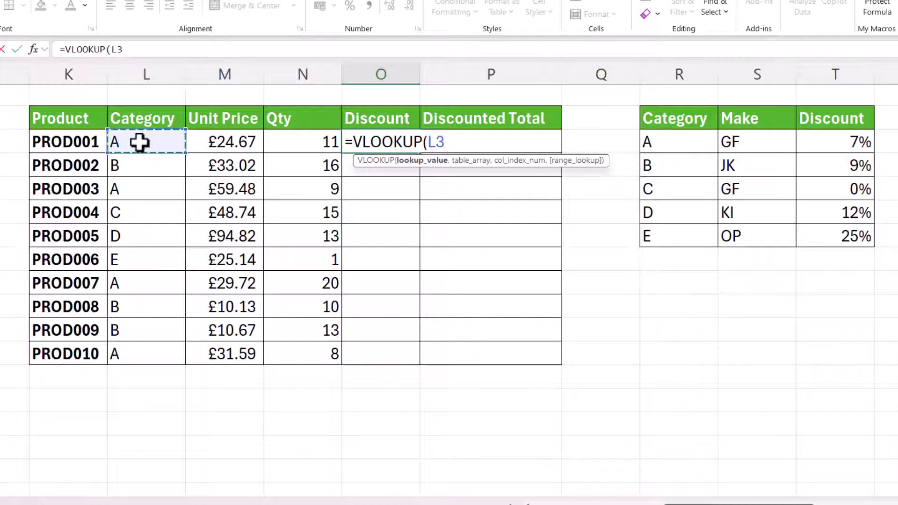
{"action": "type", "text": ","}
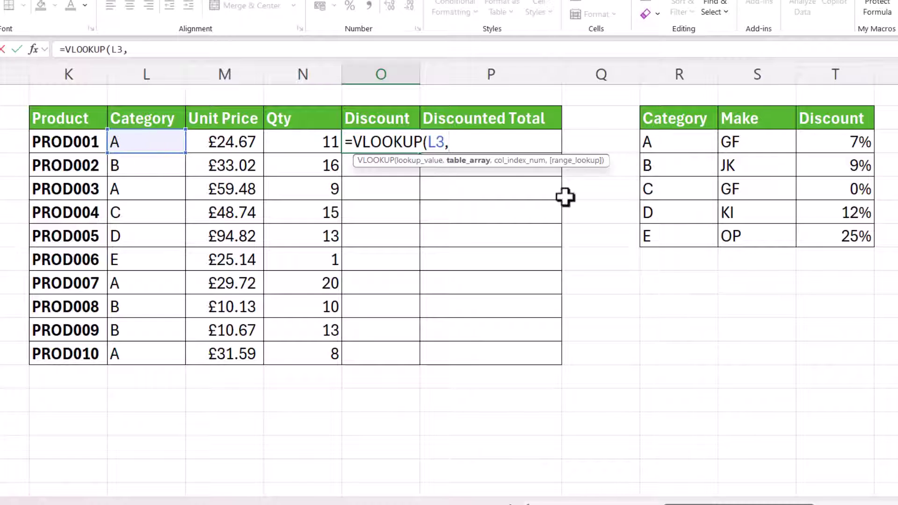
{"action": "left_click_drag", "start_coordinate": [700, 145], "coordinate": [828, 233]}
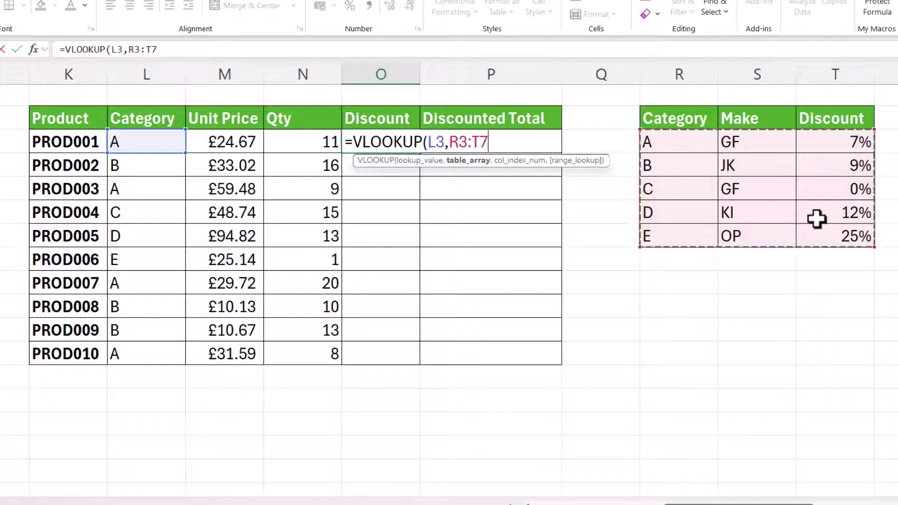
{"action": "key", "text": "F4"}
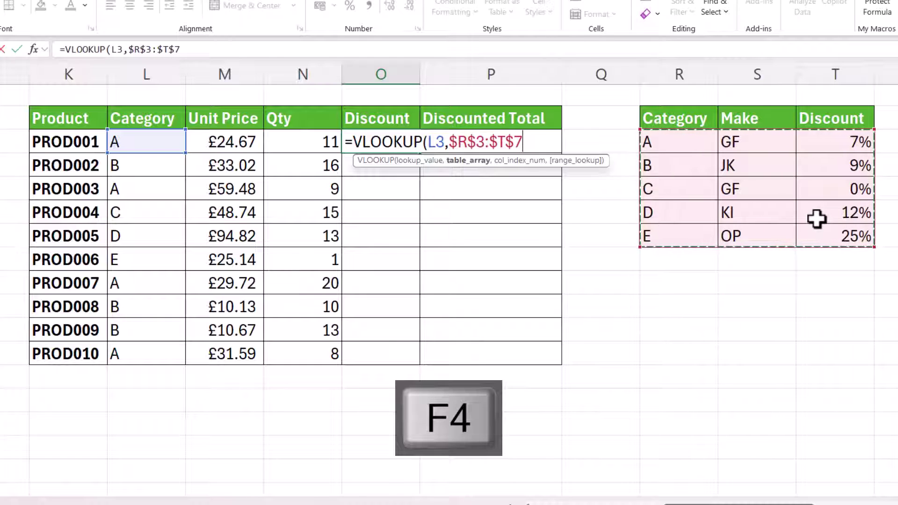
Finish it with column 3 and FALSE, apply Percent Style, and fill down to O12.
{"action": "type", "text": ","}
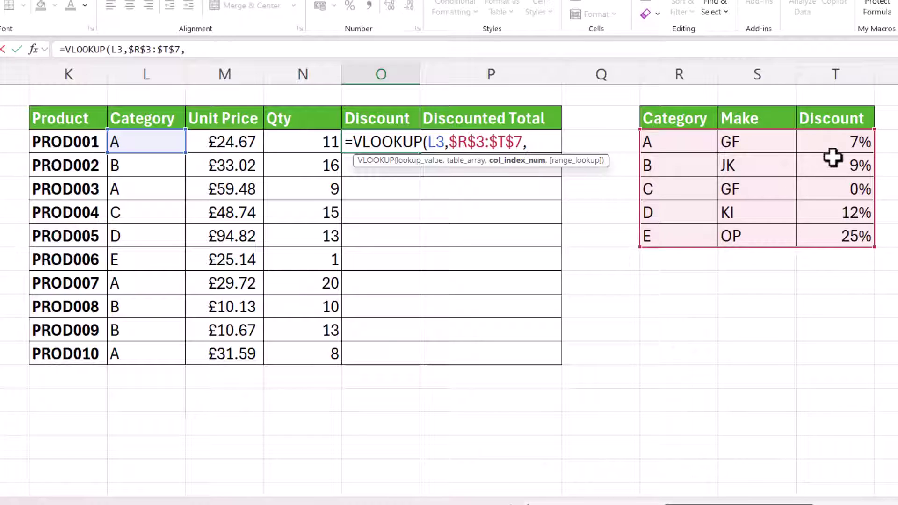
{"action": "type", "text": "3,"}
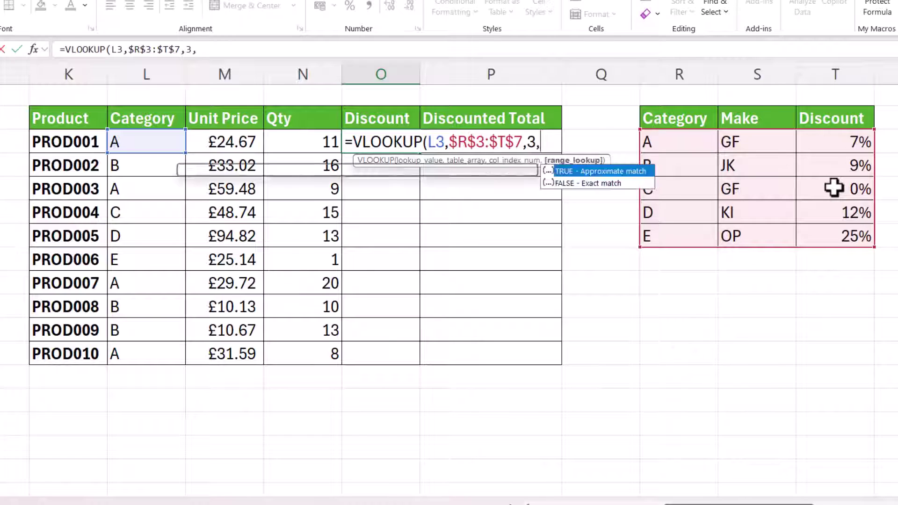
{"action": "double_click", "coordinate": [611, 184]}
{"action": "type", "text": ")"}
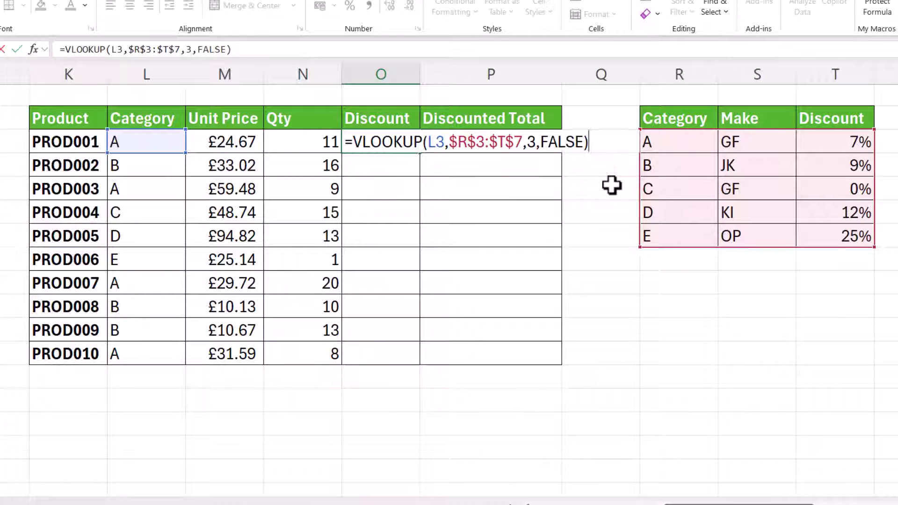
{"action": "key", "text": "ctrl+Return"}
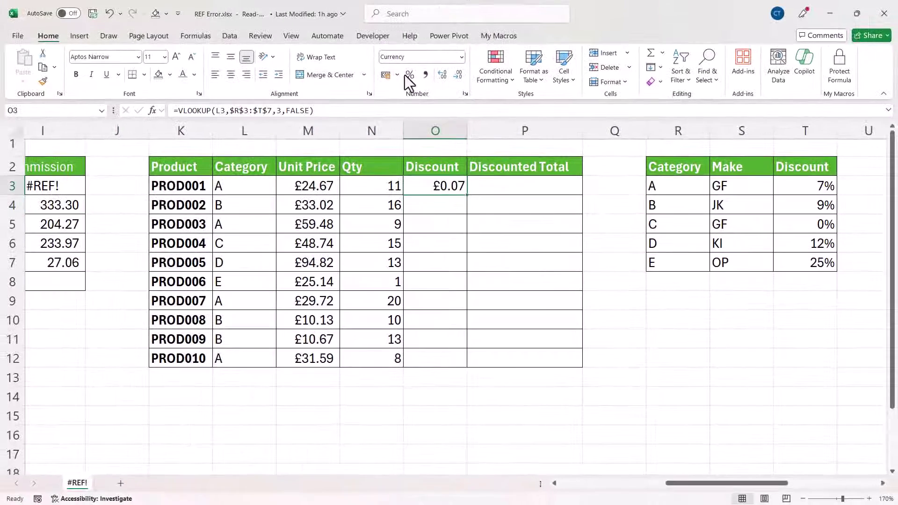
{"action": "left_click", "coordinate": [410, 76]}
{"action": "double_click", "coordinate": [468, 197]}
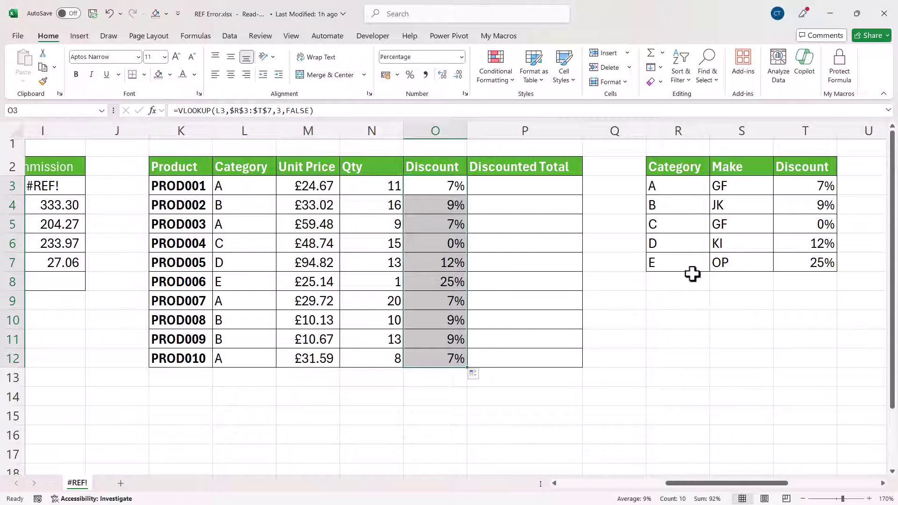
Delete the Make column S from the lookup table.
{"action": "left_click", "coordinate": [735, 298]}
{"action": "left_click", "coordinate": [736, 131]}
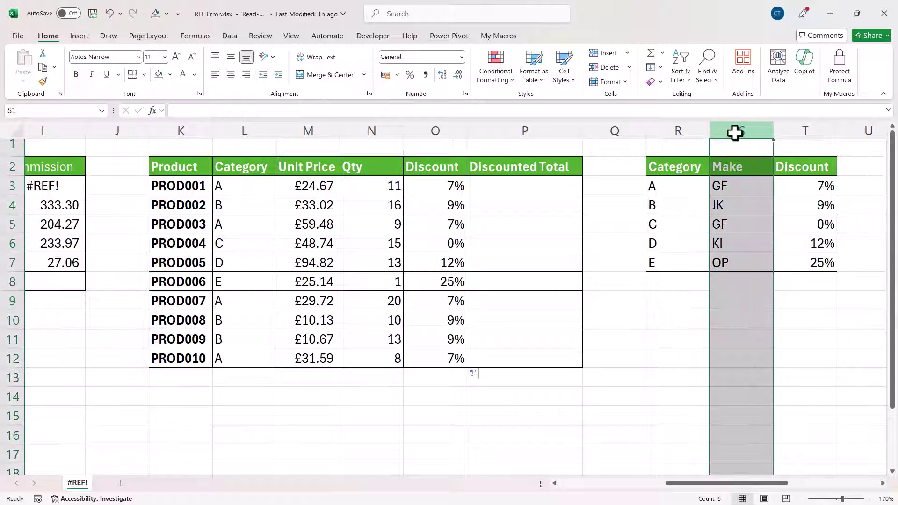
{"action": "right_click", "coordinate": [735, 129]}
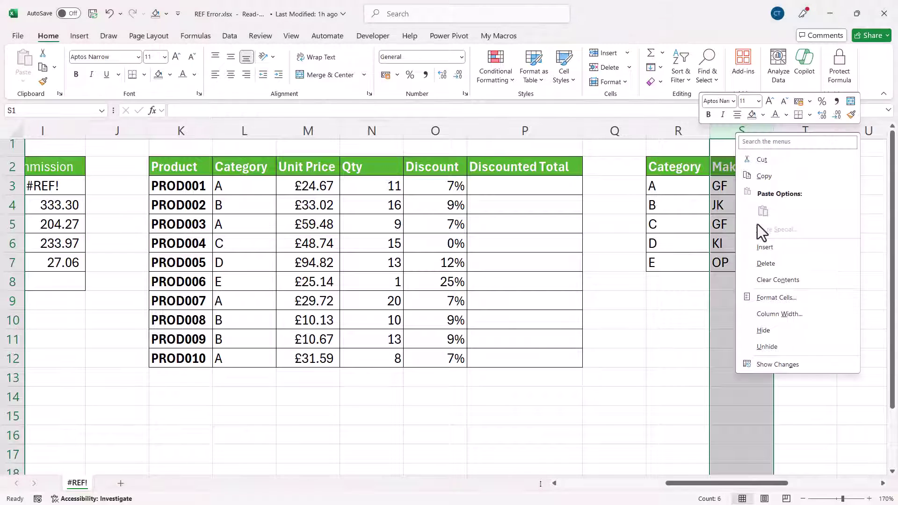
{"action": "left_click", "coordinate": [762, 265]}
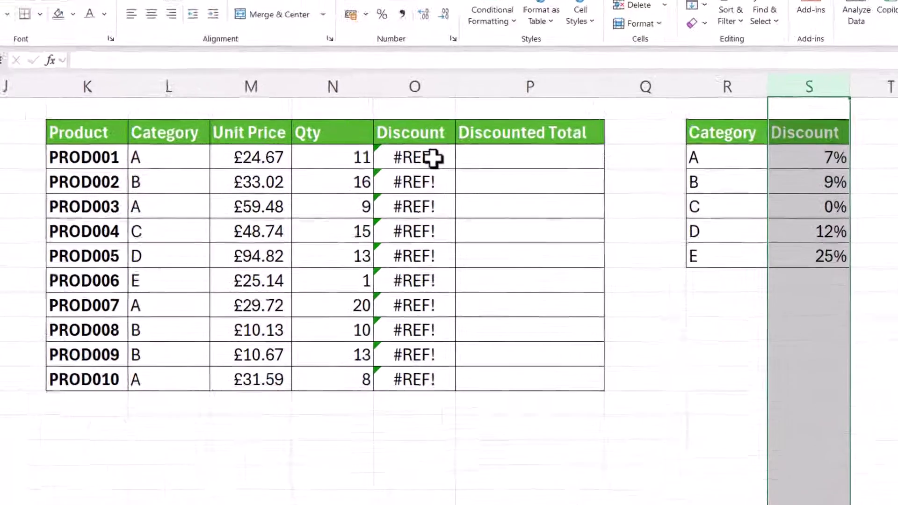
Change O3's VLOOKUP column index from 3 to 2 and fill it down the Discount column.
{"action": "double_click", "coordinate": [450, 190]}
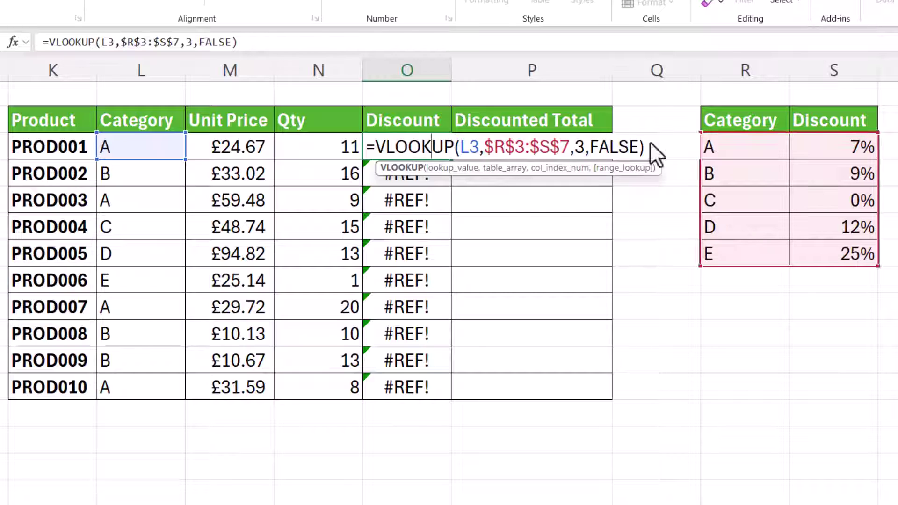
{"action": "left_click", "coordinate": [588, 154]}
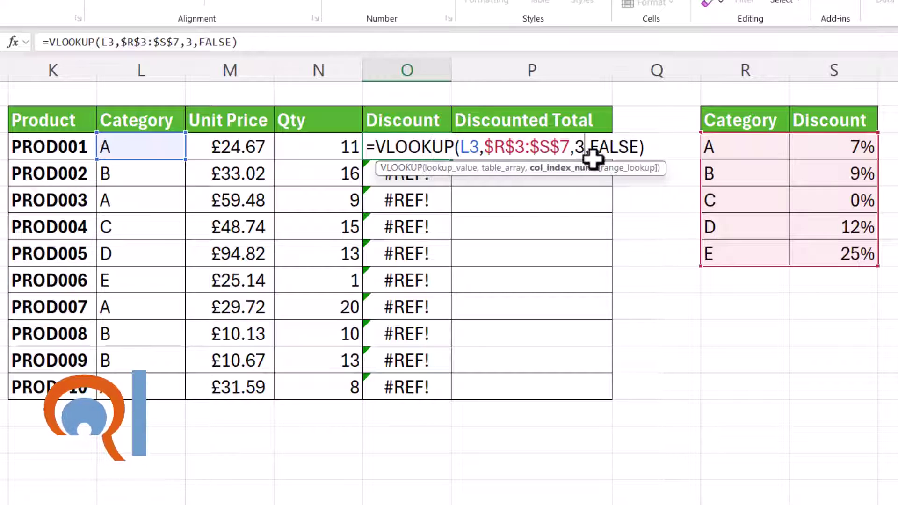
{"action": "key", "text": "BackSpace"}
{"action": "type", "text": "2"}
{"action": "key", "text": "Return"}
{"action": "left_click", "coordinate": [424, 148]}
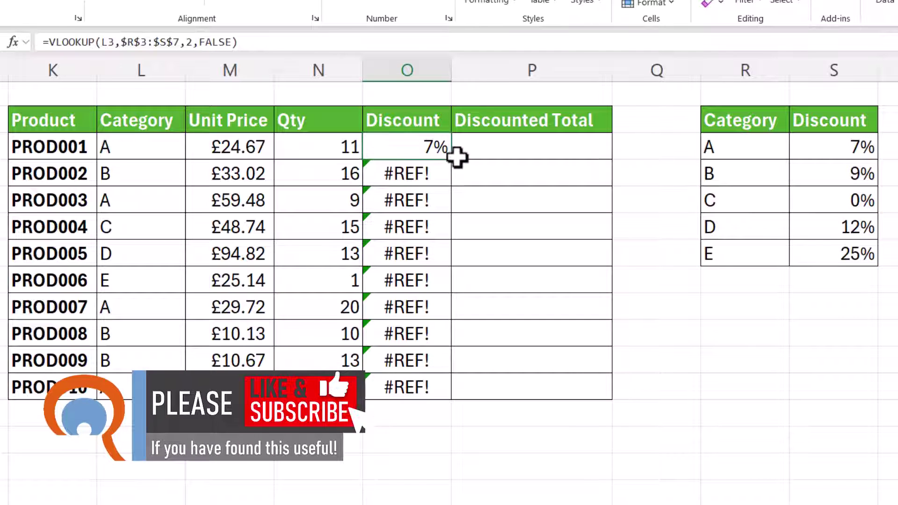
{"action": "double_click", "coordinate": [452, 160]}
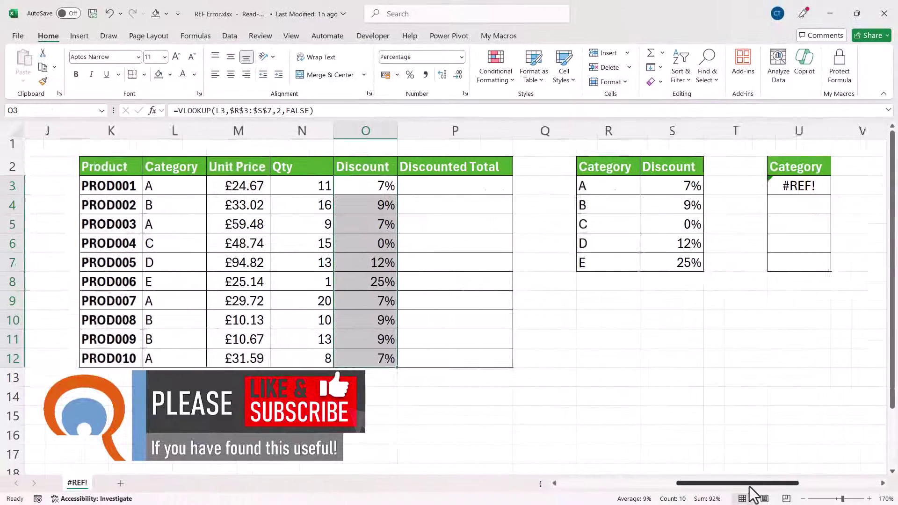
Recommit U3's Category formula with its external $F$2# spill reference.
{"action": "left_click_drag", "start_coordinate": [752, 493], "coordinate": [792, 493]}
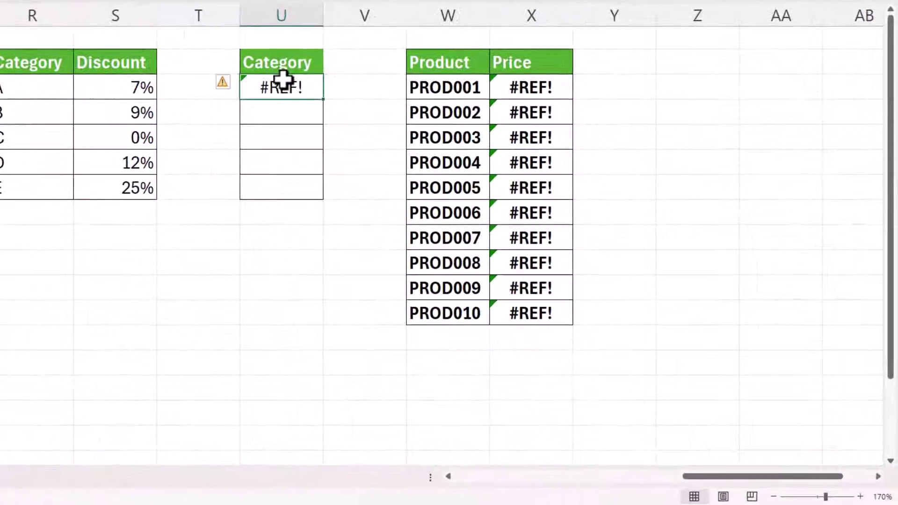
{"action": "double_click", "coordinate": [427, 182]}
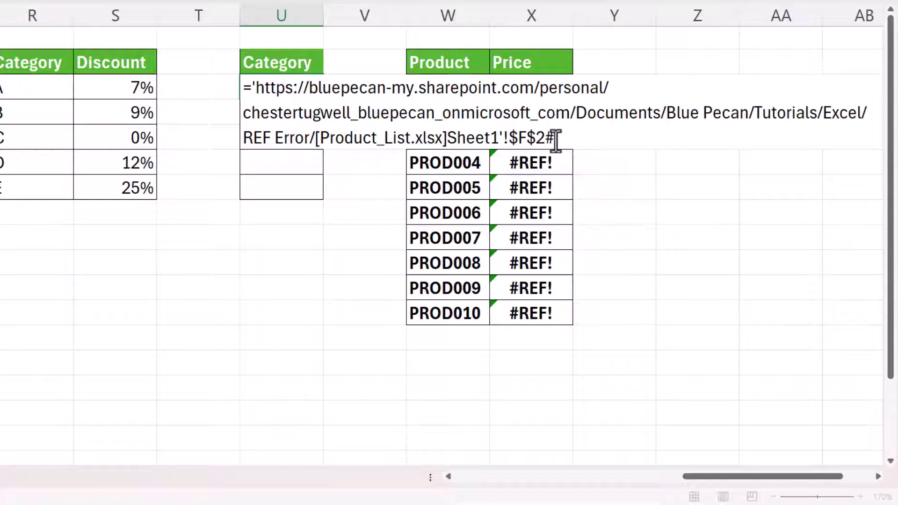
{"action": "left_click_drag", "start_coordinate": [555, 140], "coordinate": [512, 141]}
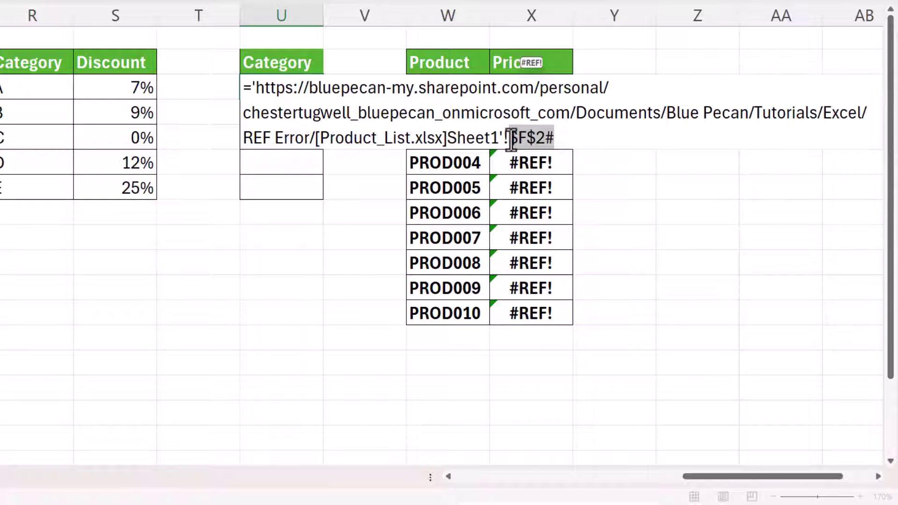
{"action": "key", "text": "Return"}
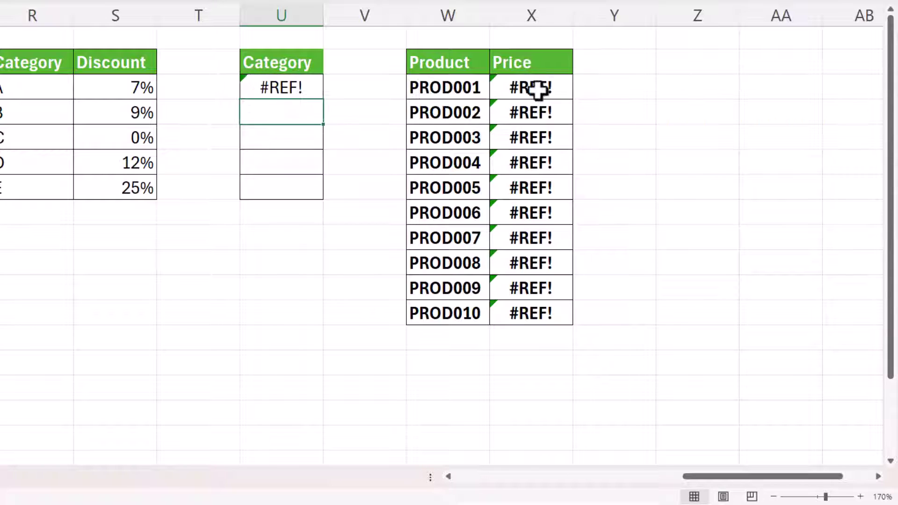
Recommit the first Price XLOOKUP, which references the Product_List table.
{"action": "double_click", "coordinate": [533, 87]}
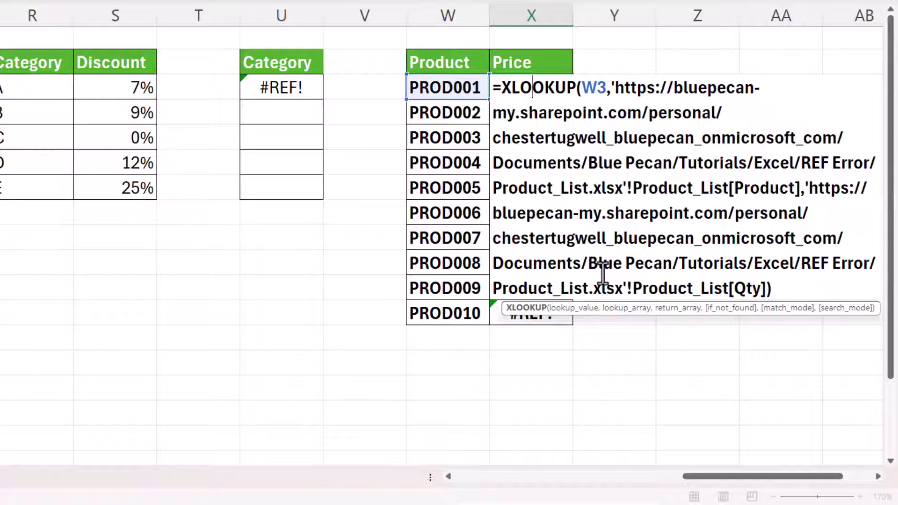
{"action": "left_click_drag", "start_coordinate": [632, 285], "coordinate": [735, 288]}
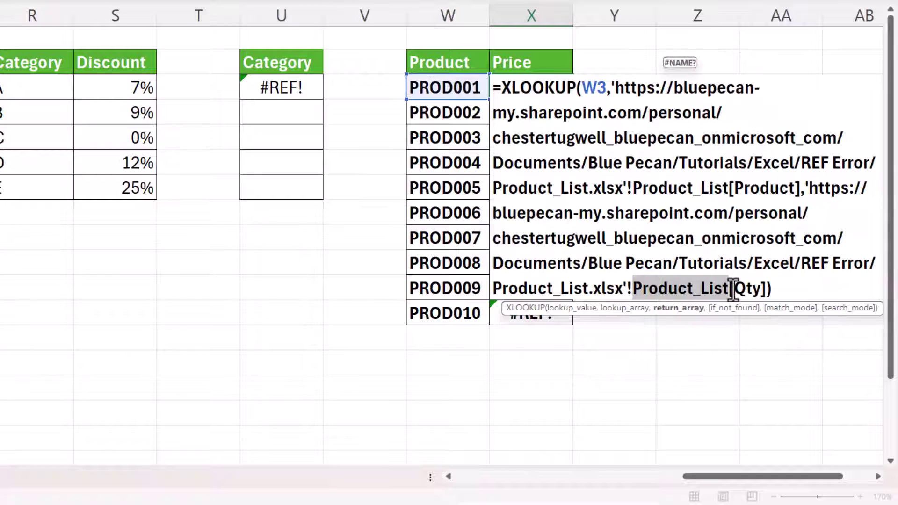
{"action": "key", "text": "Return"}
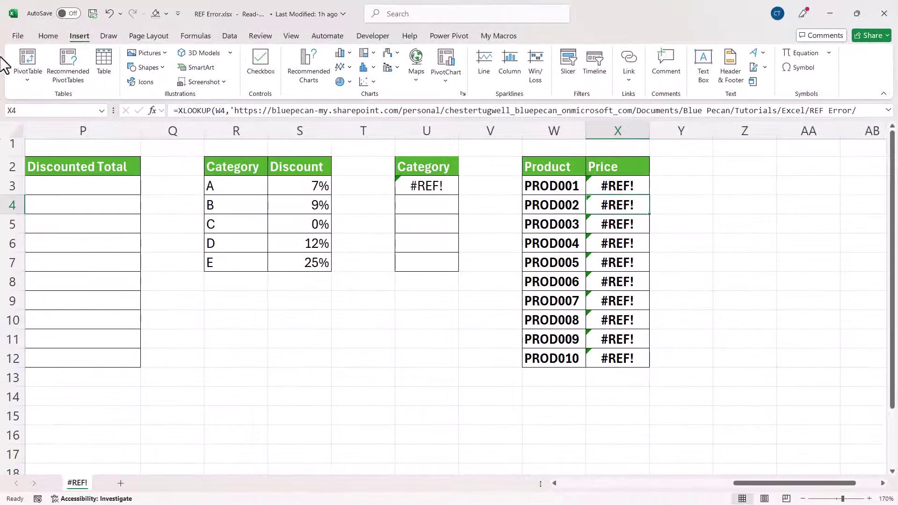
Open Product_List.xlsx from Recent, then minimize it to return to REF Error.
{"action": "left_click", "coordinate": [21, 35]}
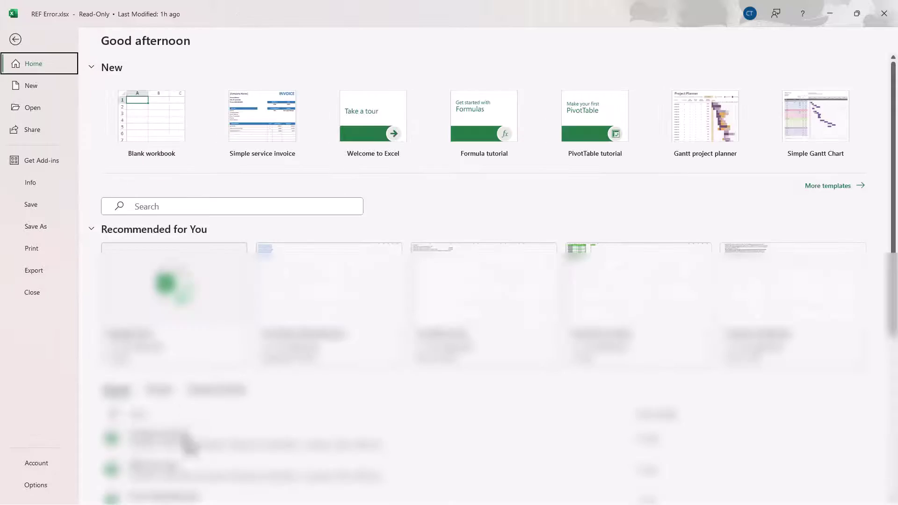
{"action": "left_click", "coordinate": [434, 228]}
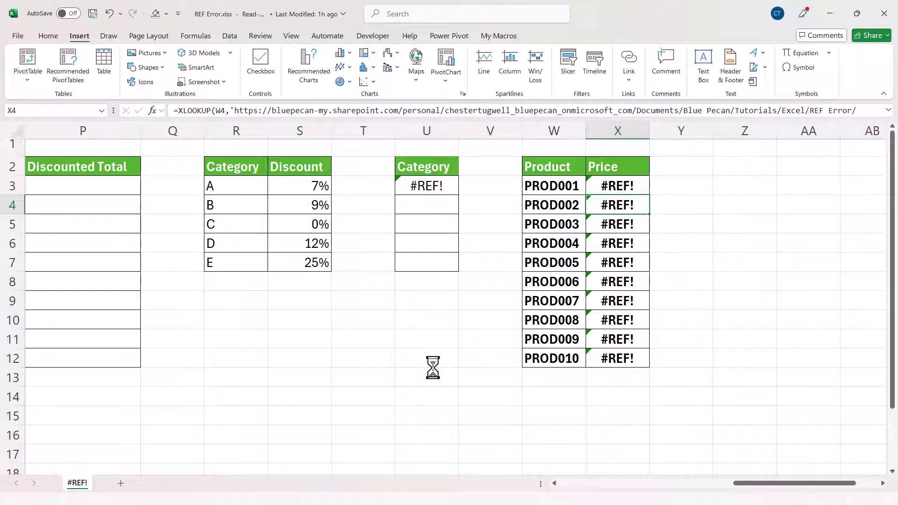
{"action": "left_click", "coordinate": [826, 14]}
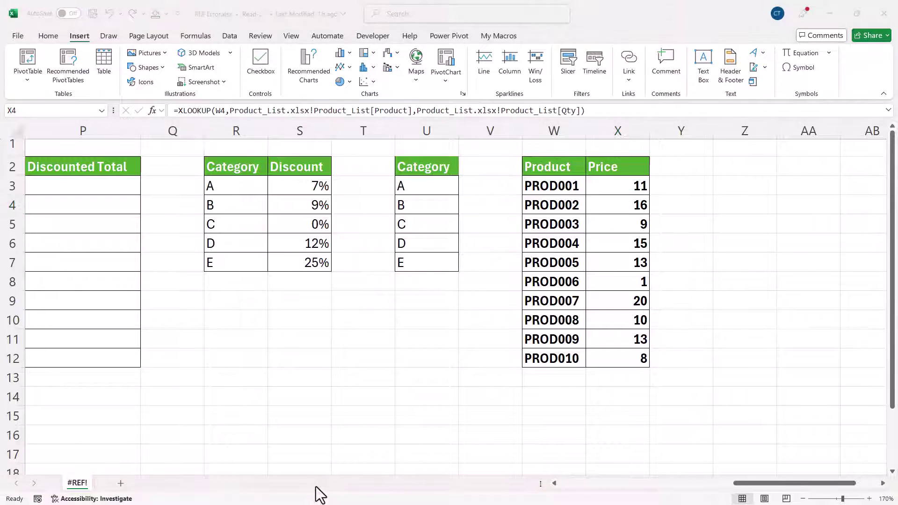
Recommit Product_List's F2 UNIQUE formula and the linked U3 Category formula unchanged.
{"action": "key", "text": "alt+Tab"}
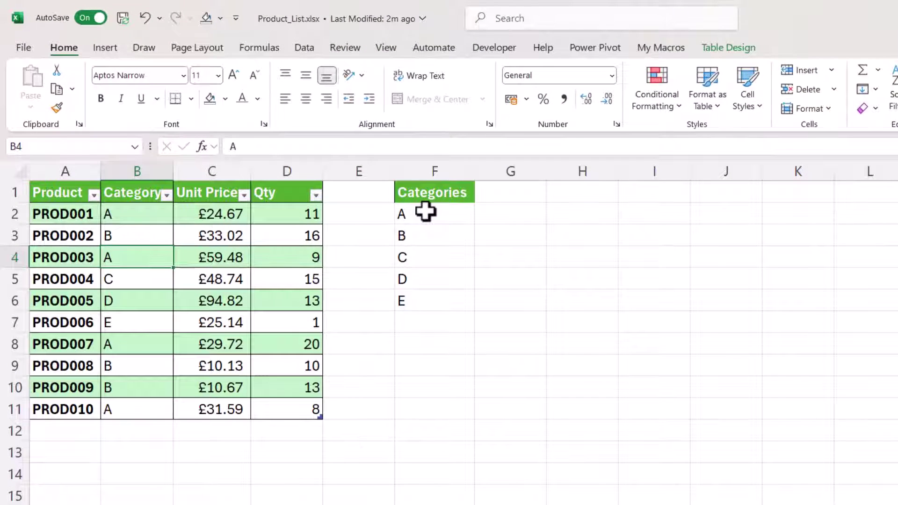
{"action": "double_click", "coordinate": [425, 212]}
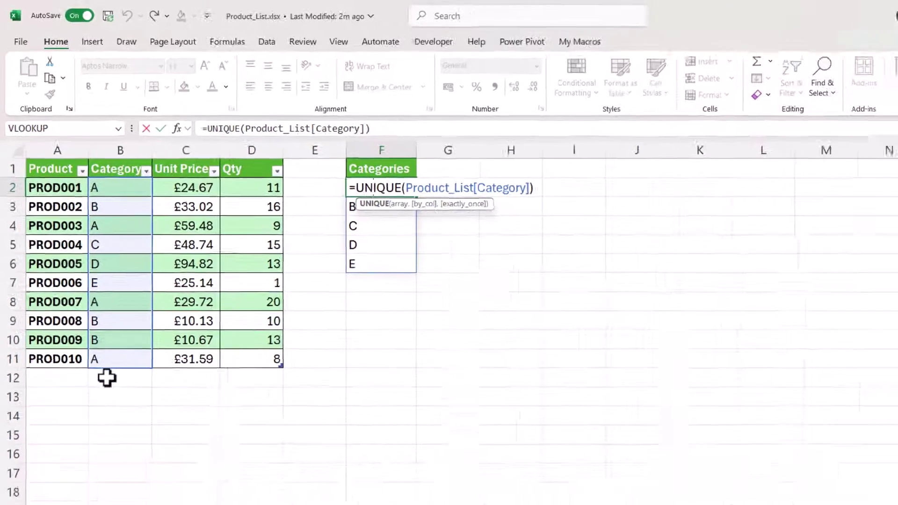
{"action": "key", "text": "Return"}
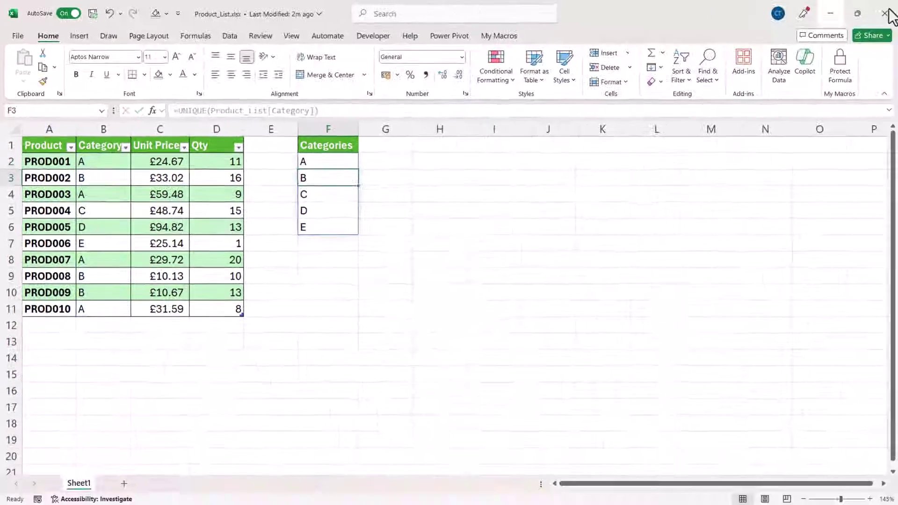
{"action": "left_click", "coordinate": [832, 15]}
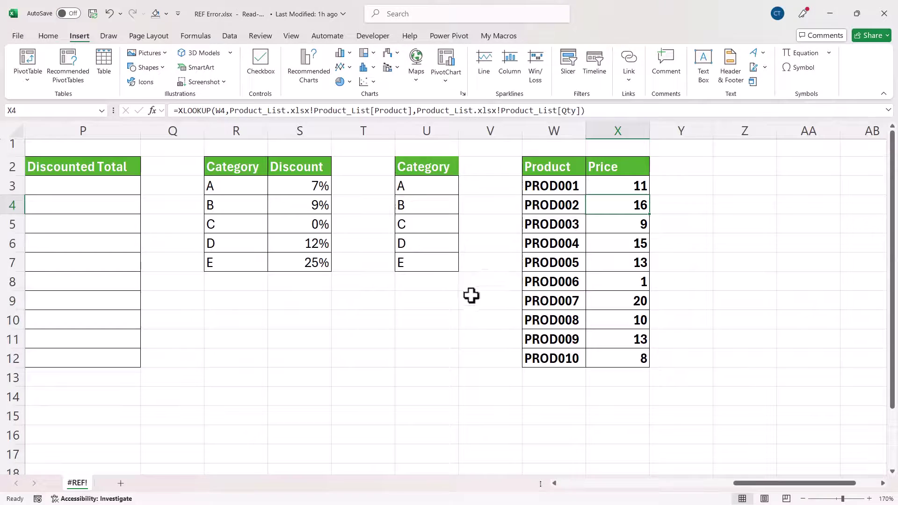
{"action": "double_click", "coordinate": [424, 184]}
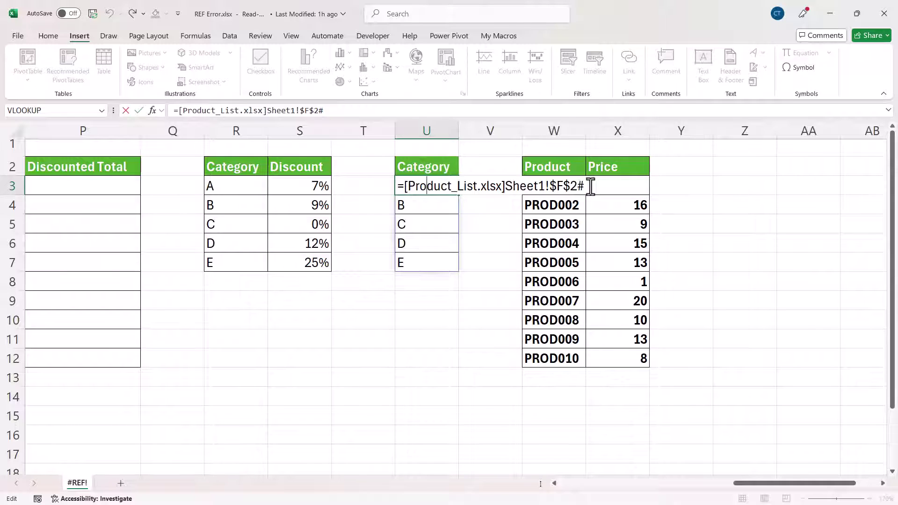
{"action": "key", "text": "Return"}
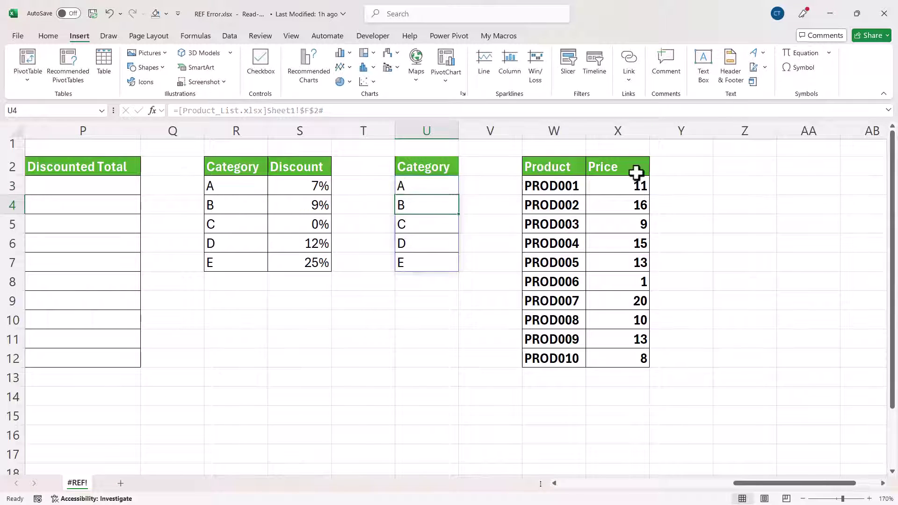
Back in Product_List, select cells in the product table, then close the workbook.
{"action": "key", "text": "alt+Tab"}
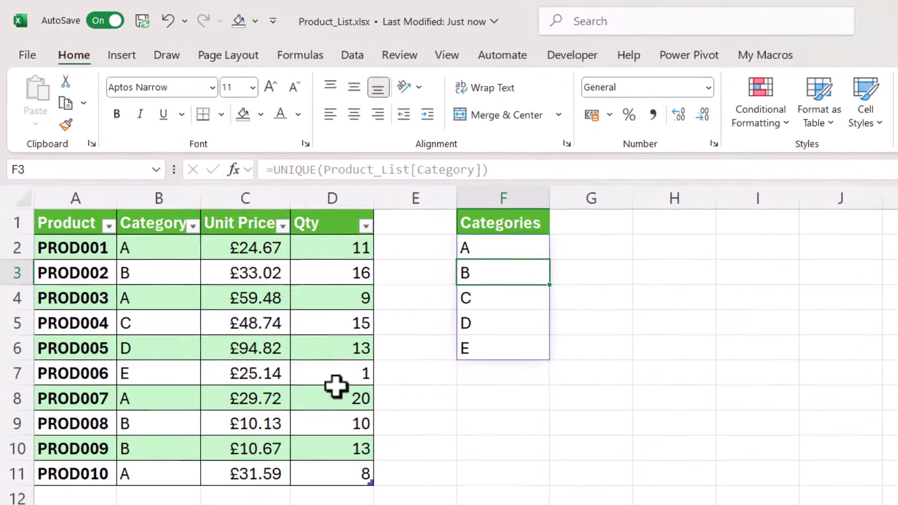
{"action": "left_click", "coordinate": [105, 313]}
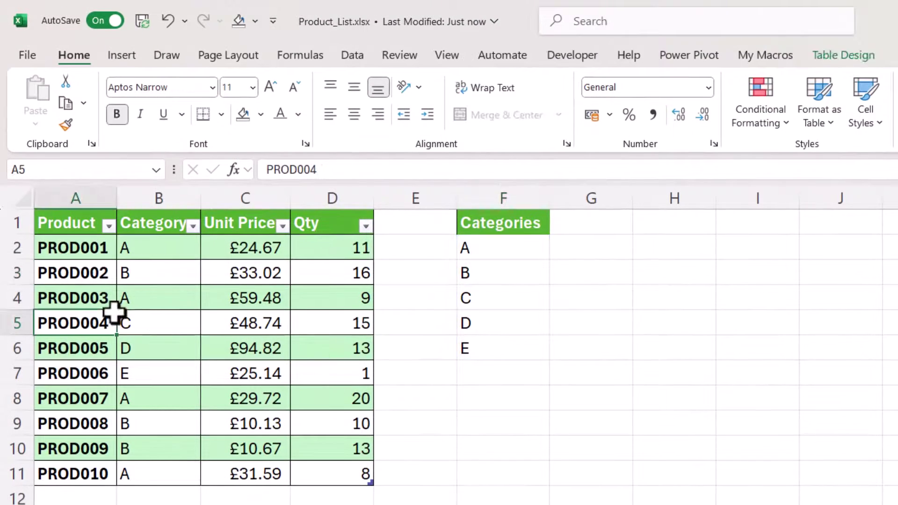
{"action": "left_click", "coordinate": [124, 57]}
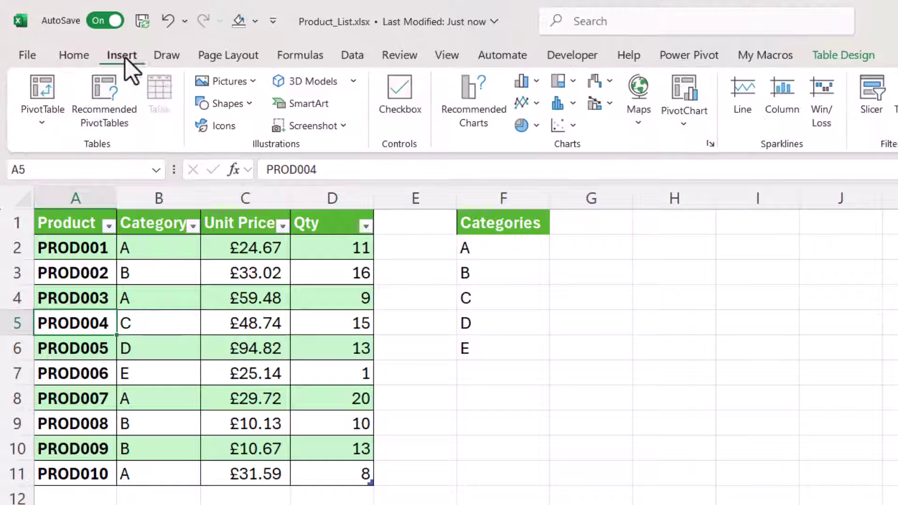
{"action": "left_click", "coordinate": [70, 273]}
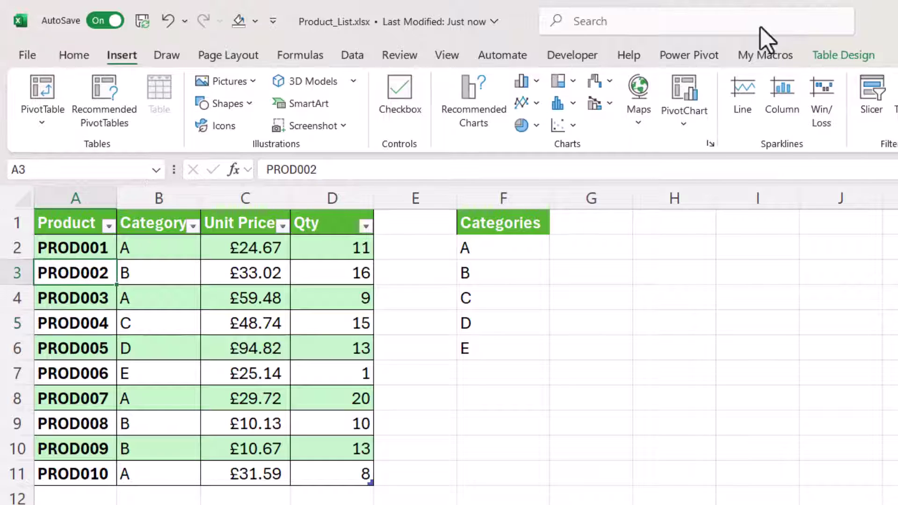
{"action": "left_click", "coordinate": [853, 57]}
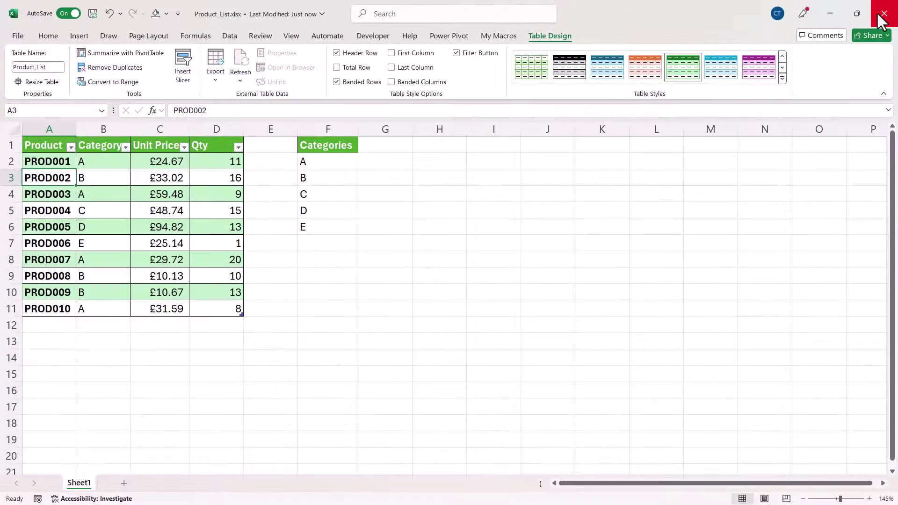
{"action": "left_click", "coordinate": [883, 14]}
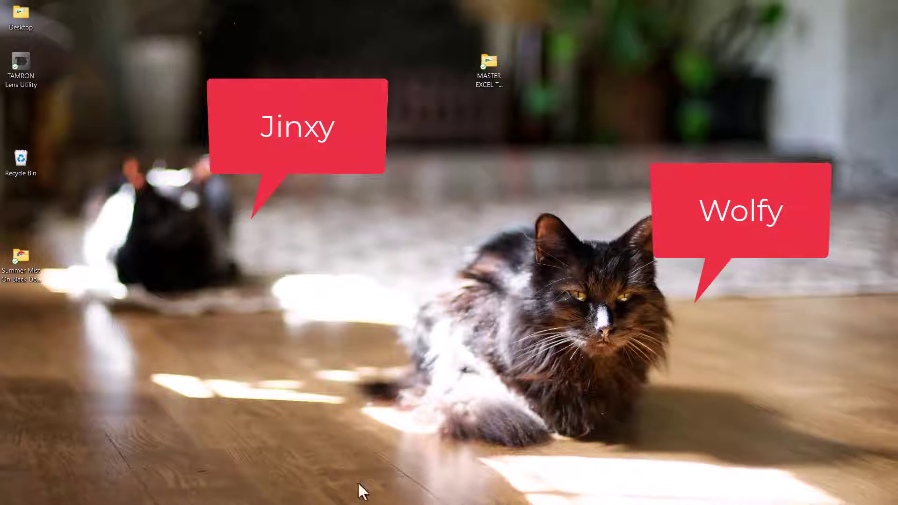
Re-enter U3's formula linking to [Product_List.xlsx]Sheet1!$F$2# to recalculate it.
{"action": "mouse_move", "coordinate": [344, 497]}
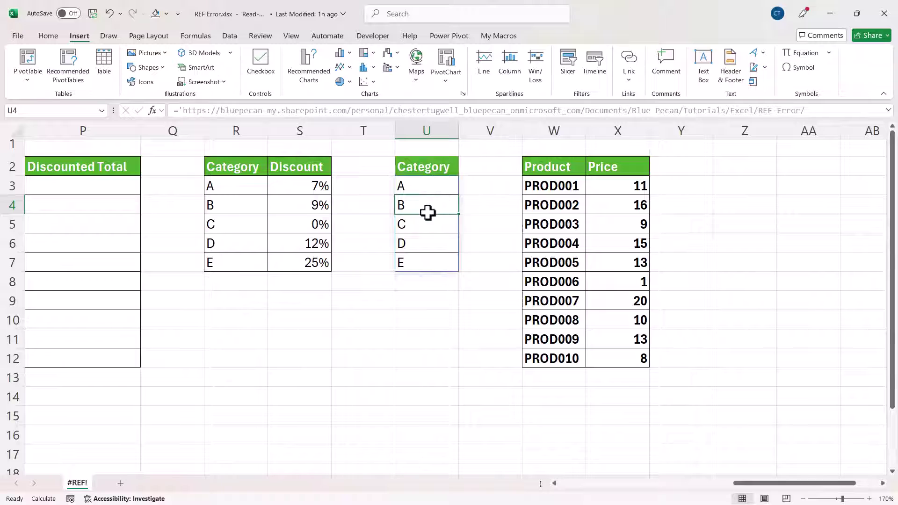
{"action": "double_click", "coordinate": [427, 186]}
{"action": "key", "text": "Return"}
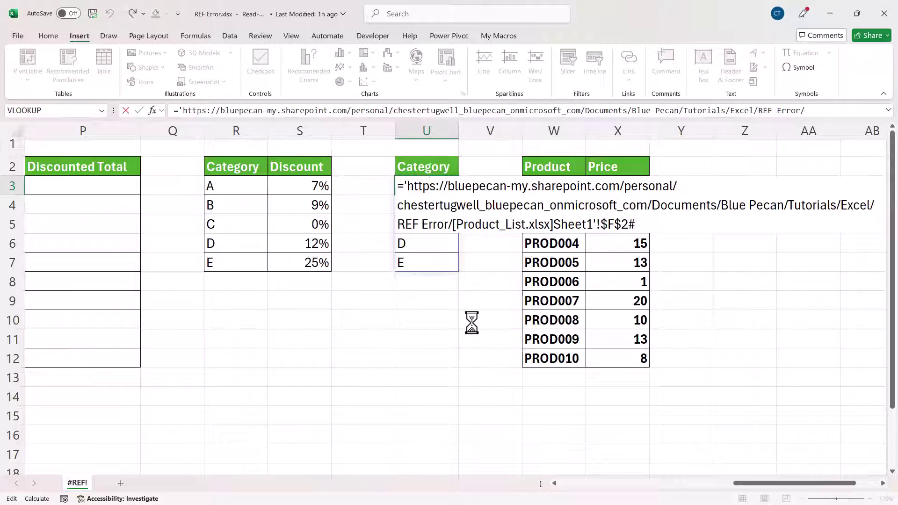